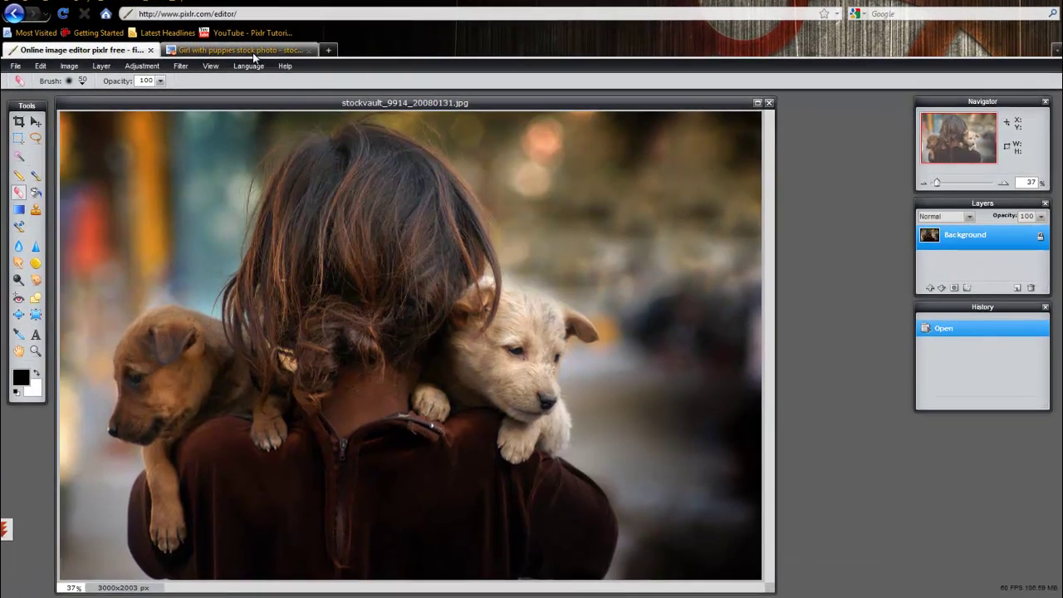
Step: Check the Stockvault photo details: a 3000 x 2003px, 0.97 Mb JPG file
click(278, 66)
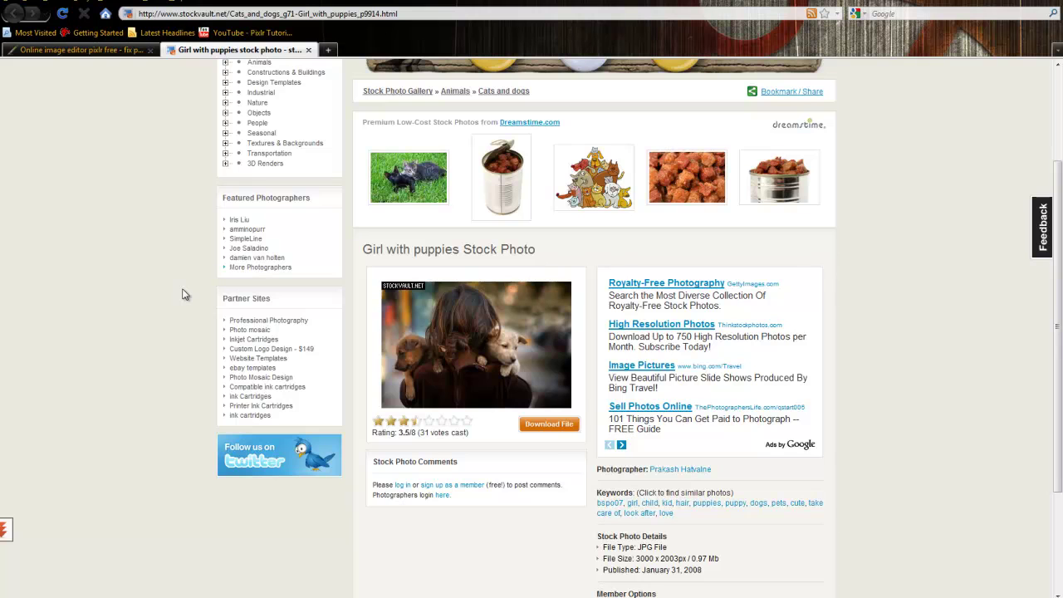
scroll(184, 294, up, 3)
scroll(184, 294, down, 6)
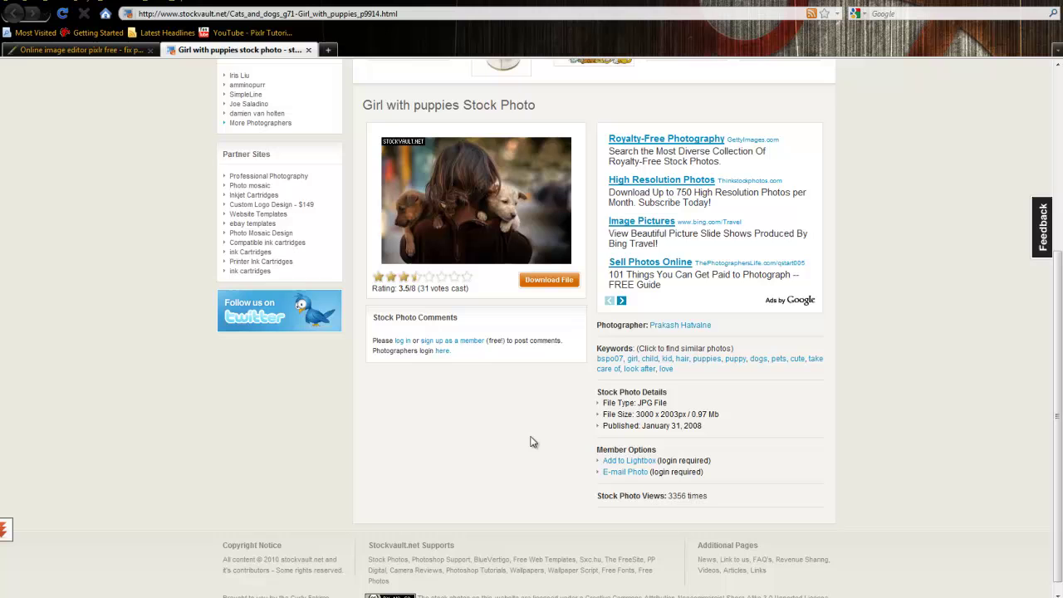
Step: Back in Pixlr, enter width 1200 in the Image size dialog with proportions constrained
click(88, 52)
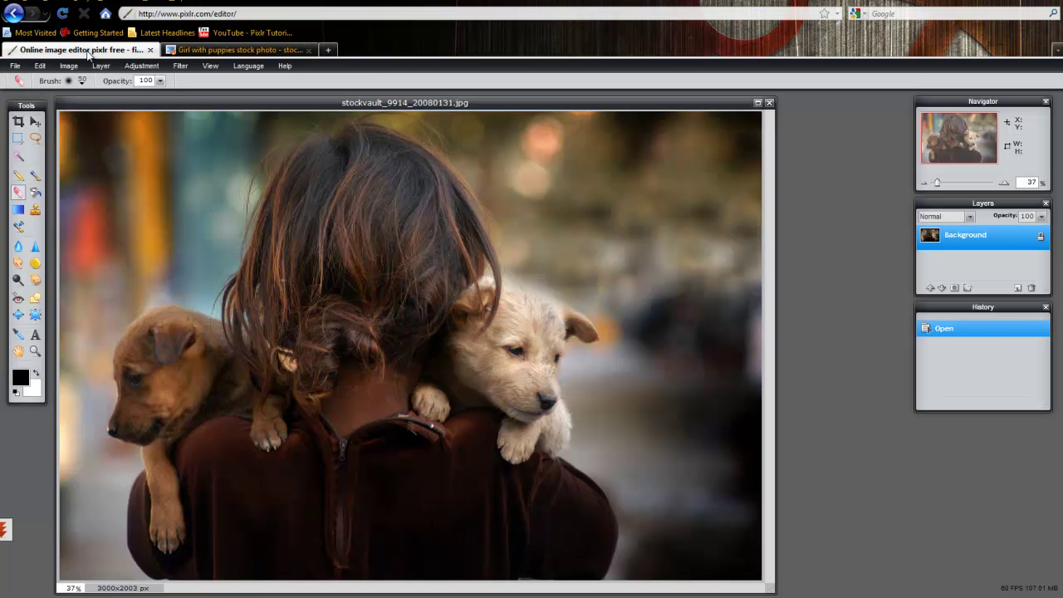
drag(199, 103, 218, 96)
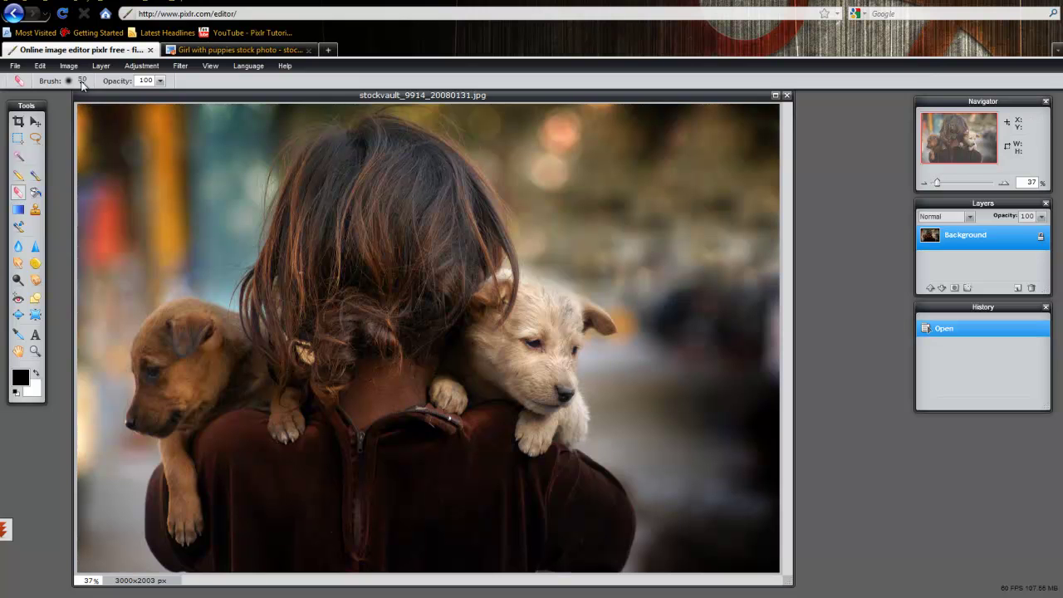
click(73, 67)
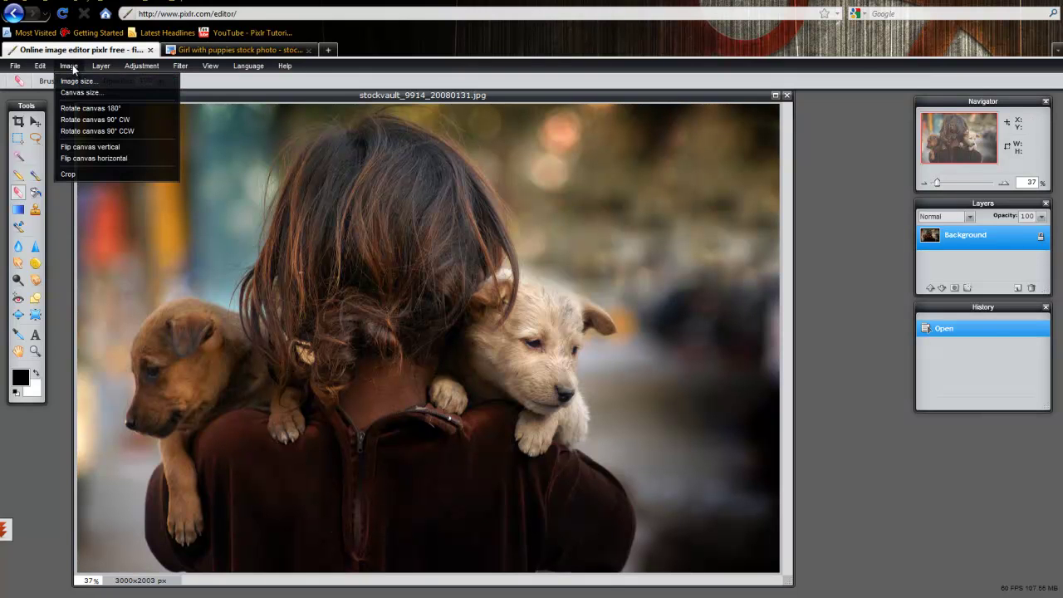
click(72, 68)
click(72, 68)
click(73, 80)
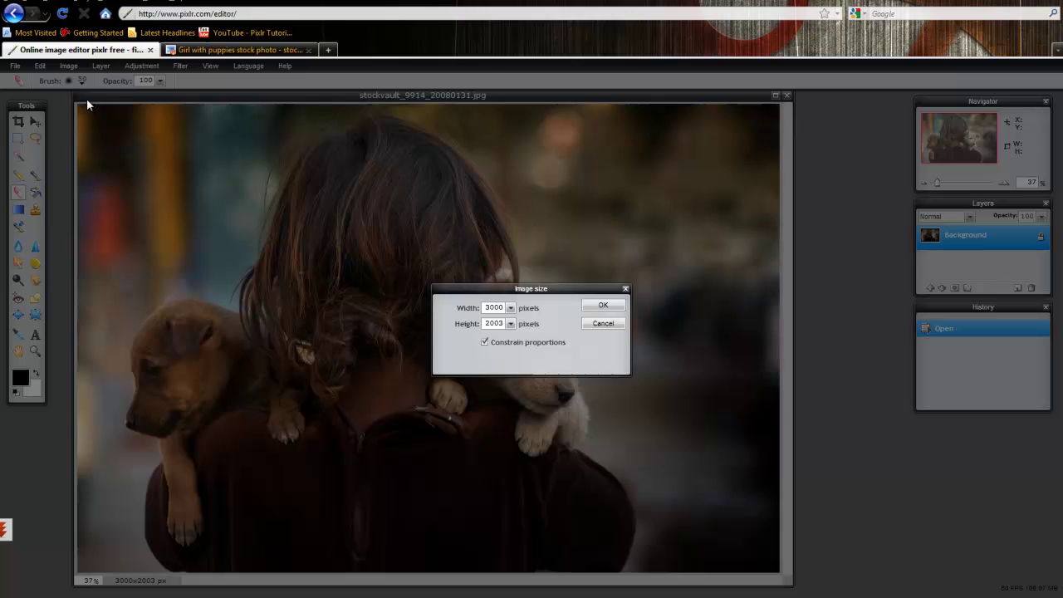
double_click(490, 307)
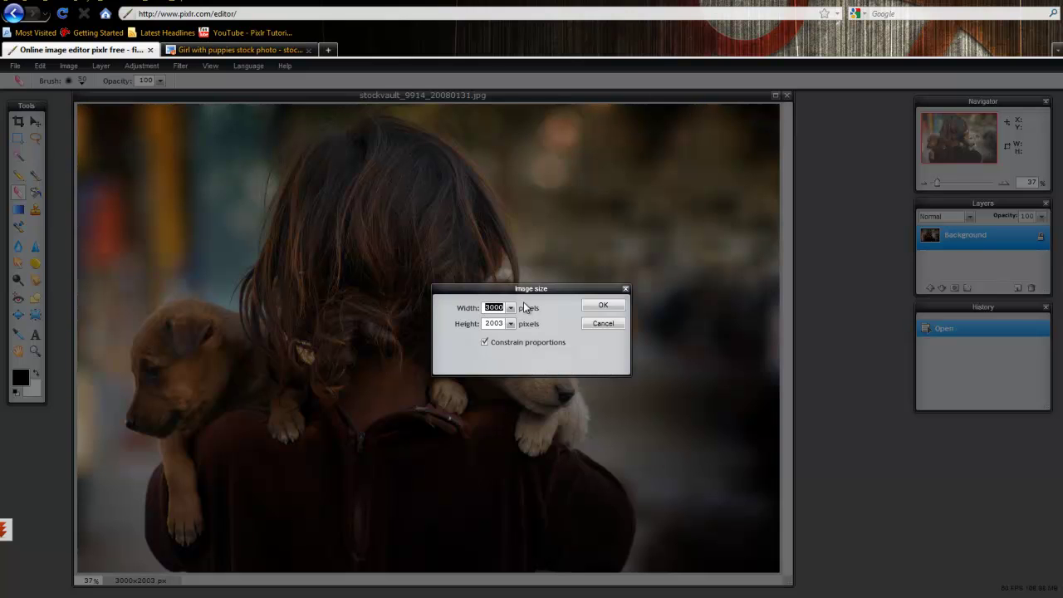
text(1200)
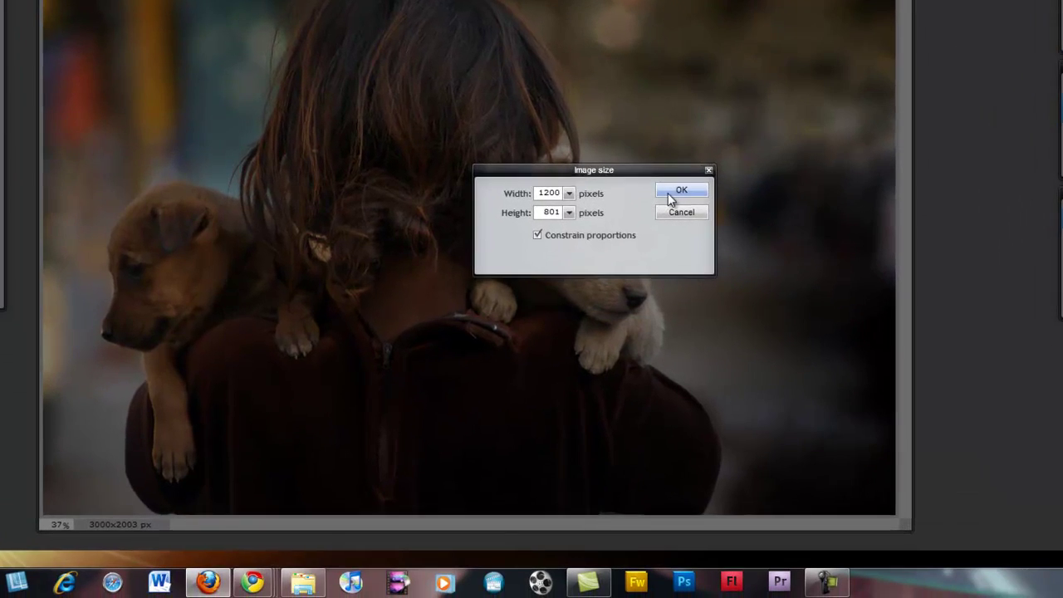
Step: Apply the 1200x801 image size and set the zoom to 100%
click(657, 214)
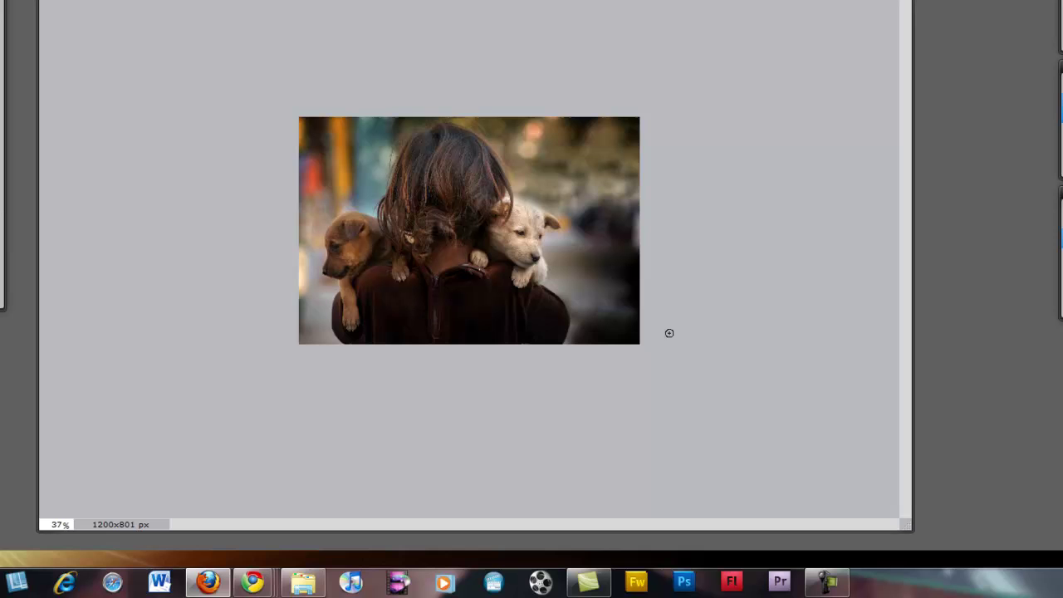
click(75, 521)
text(100)
key(Return)
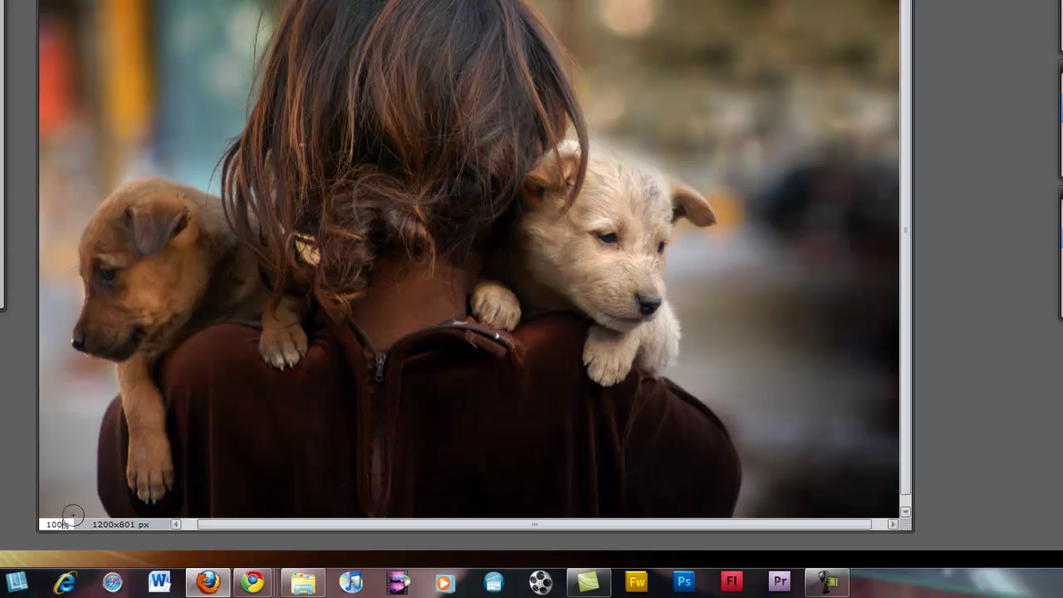
Step: Enlarge the document window, set zoom to 80%, and pick the Move tool
drag(905, 526, 926, 545)
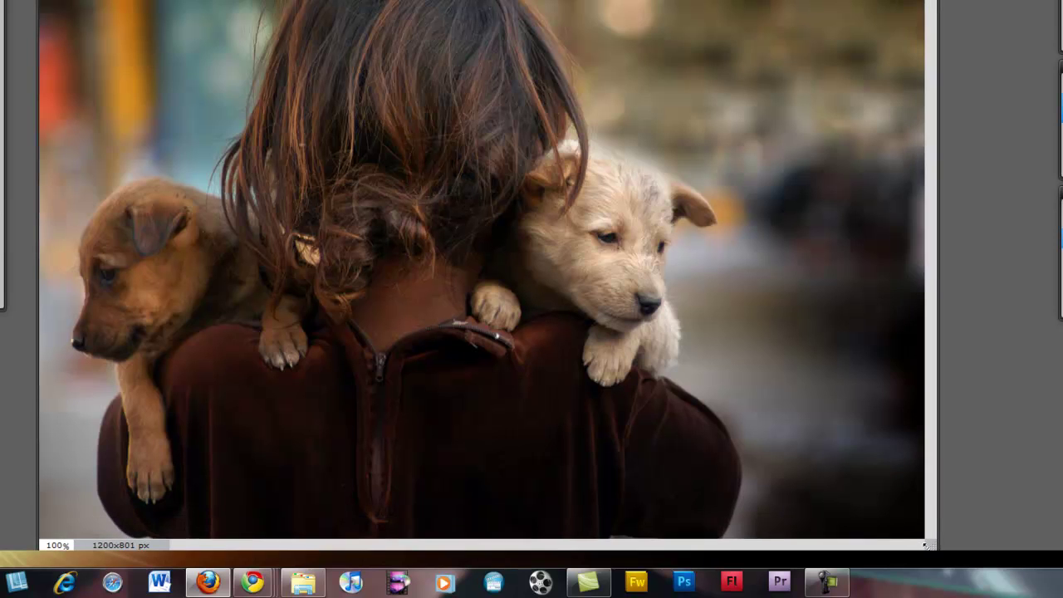
click(56, 514)
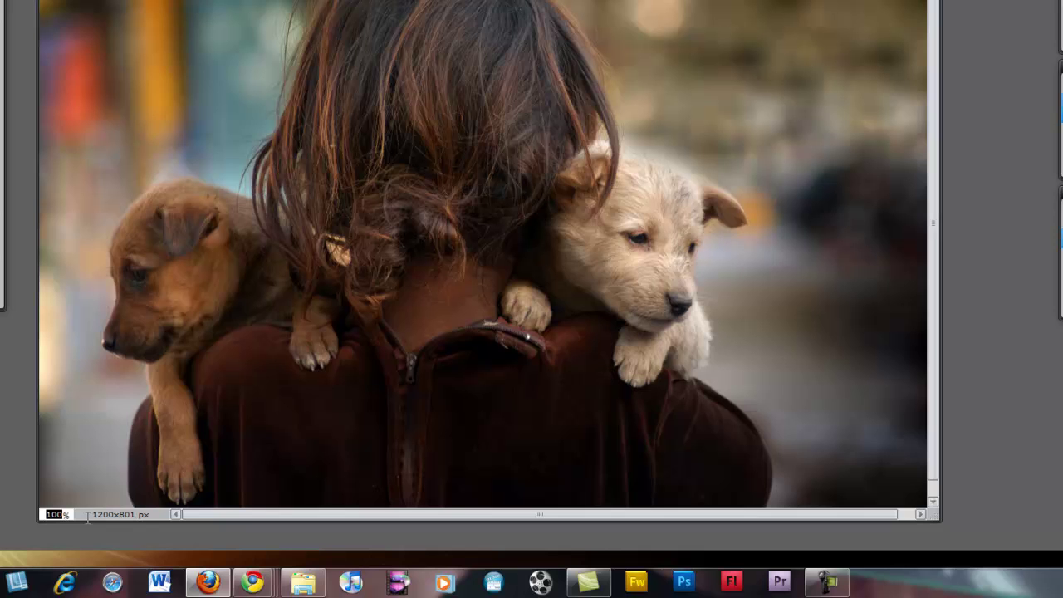
text(80)
key(Return)
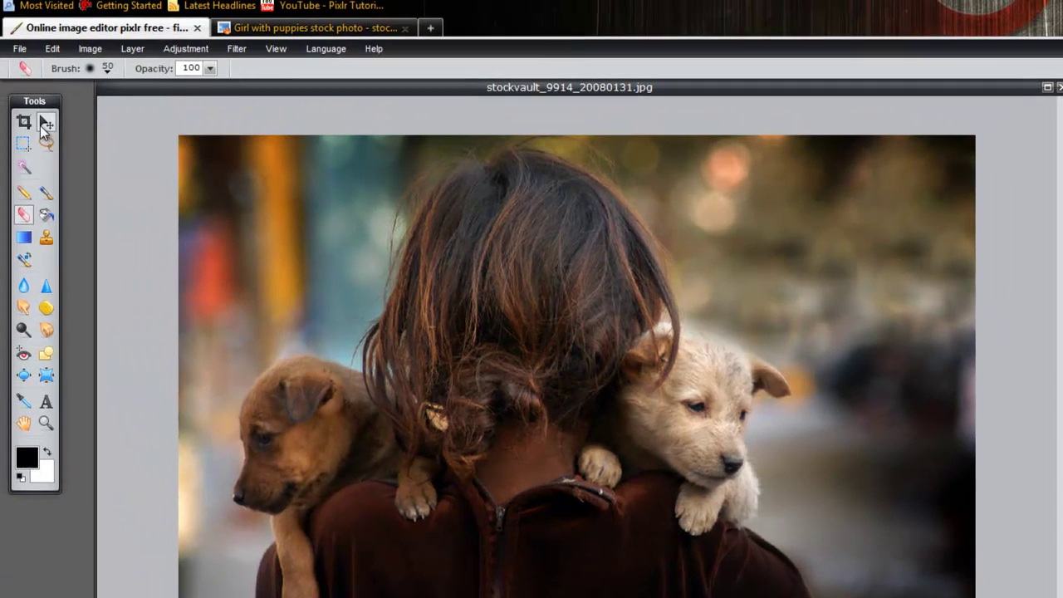
click(0, 0)
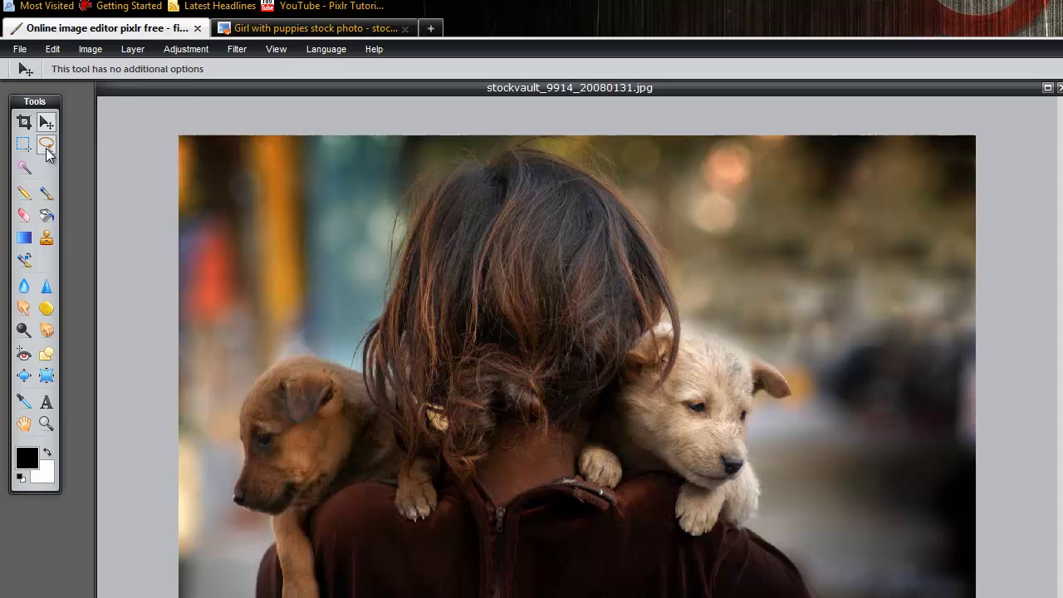
Step: Start Edit > Free transform on the photo, cancelling the apply-changes prompt to keep transforming
click(54, 49)
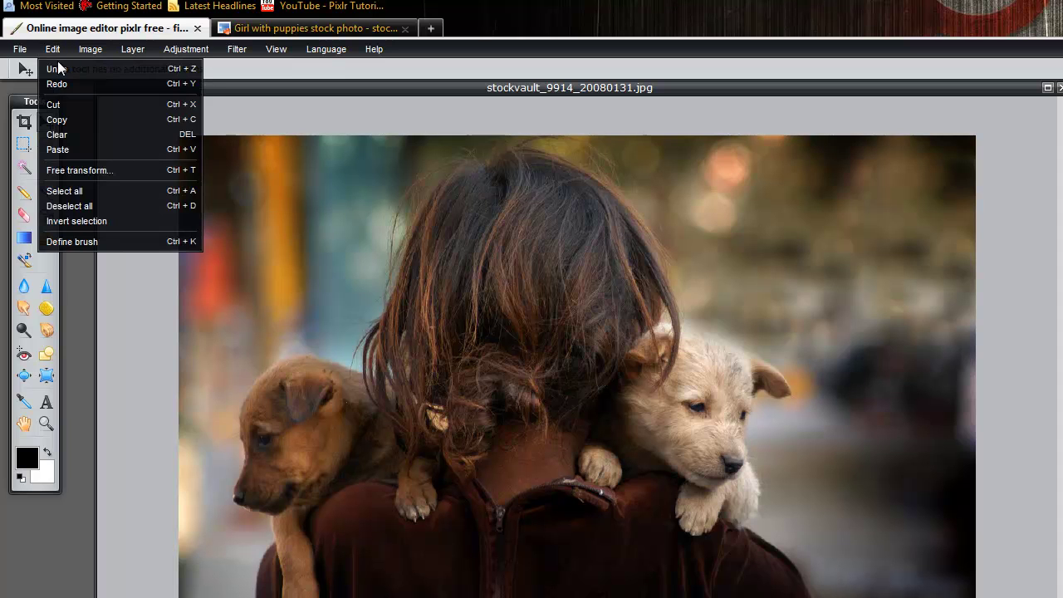
click(80, 168)
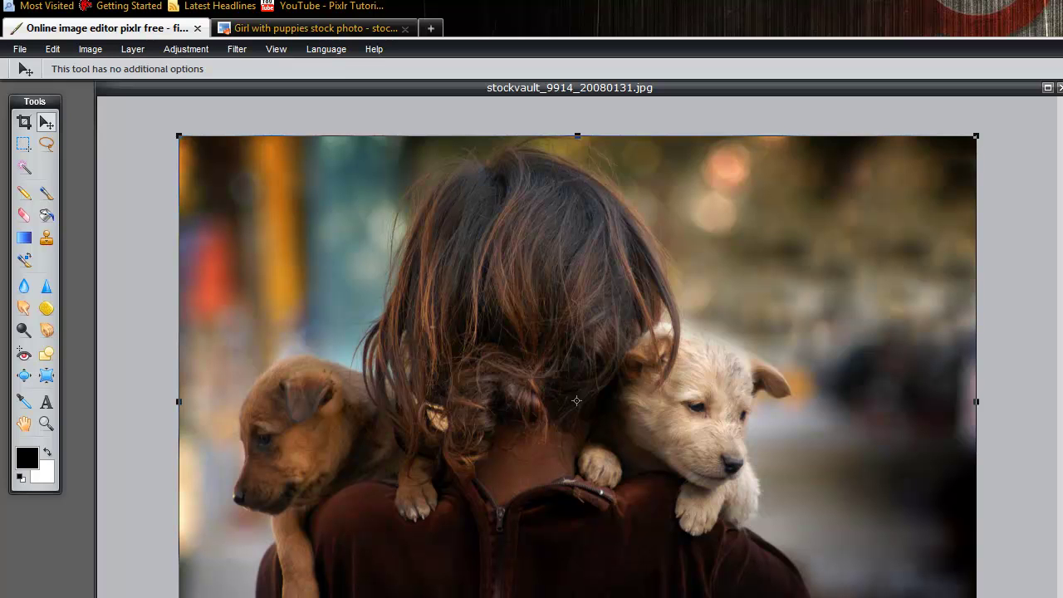
click(93, 52)
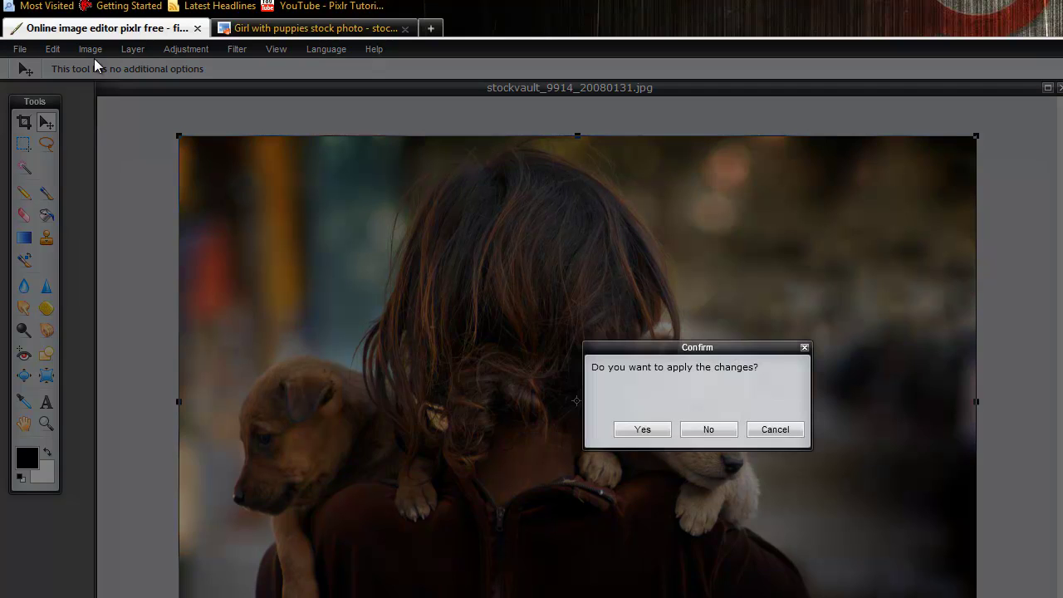
click(777, 431)
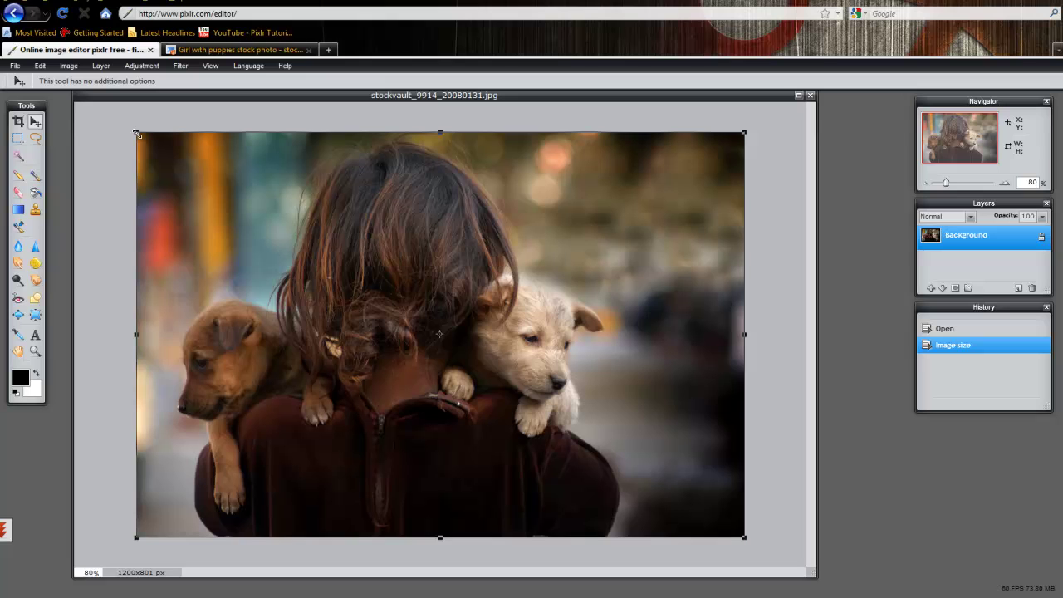
Step: Scale the photo down inside the canvas, apply it, then undo with Ctrl+Z
drag(137, 133, 280, 211)
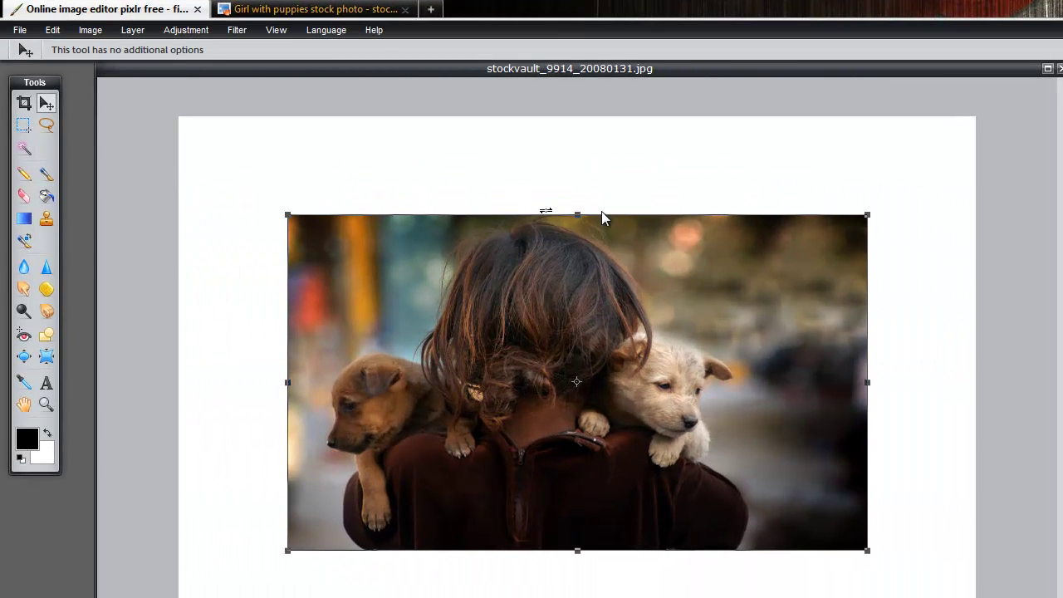
click(991, 237)
click(642, 412)
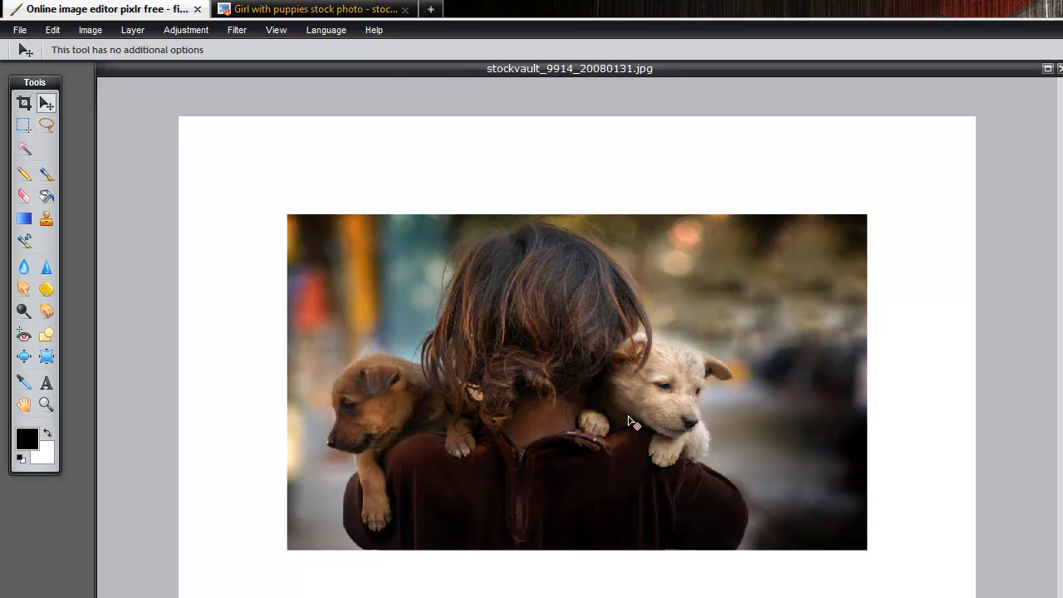
key(ctrl+z)
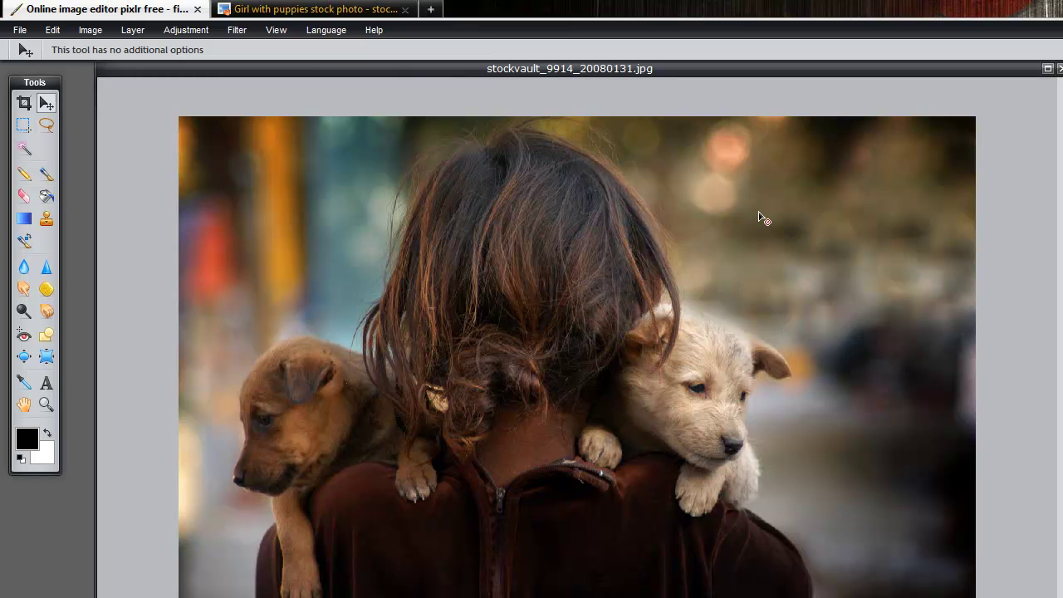
Step: With the Crop tool set to No restriction, draw and adjust a box around the white puppy
click(19, 109)
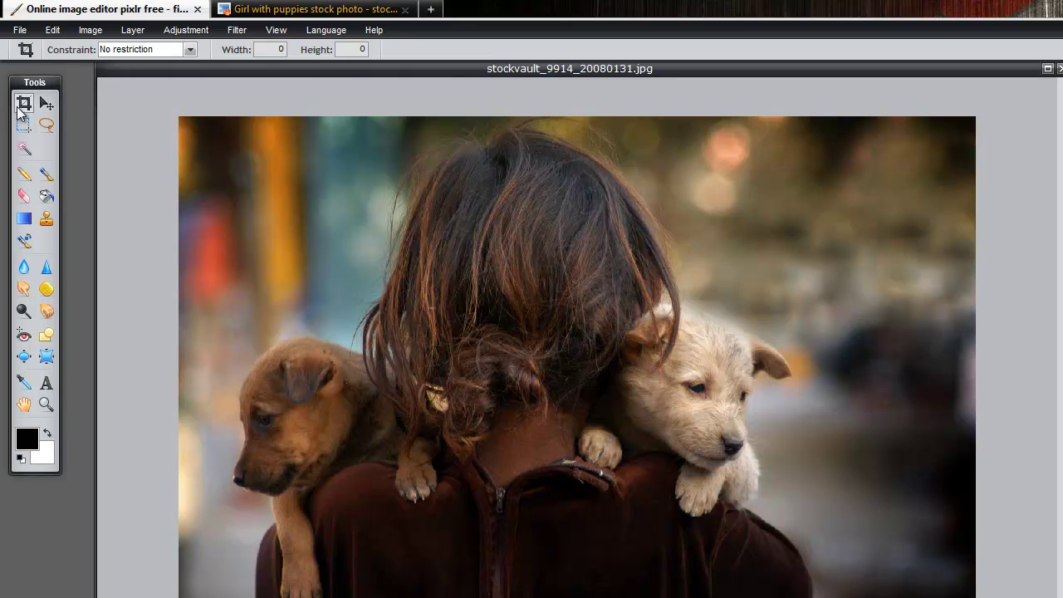
click(188, 53)
click(188, 51)
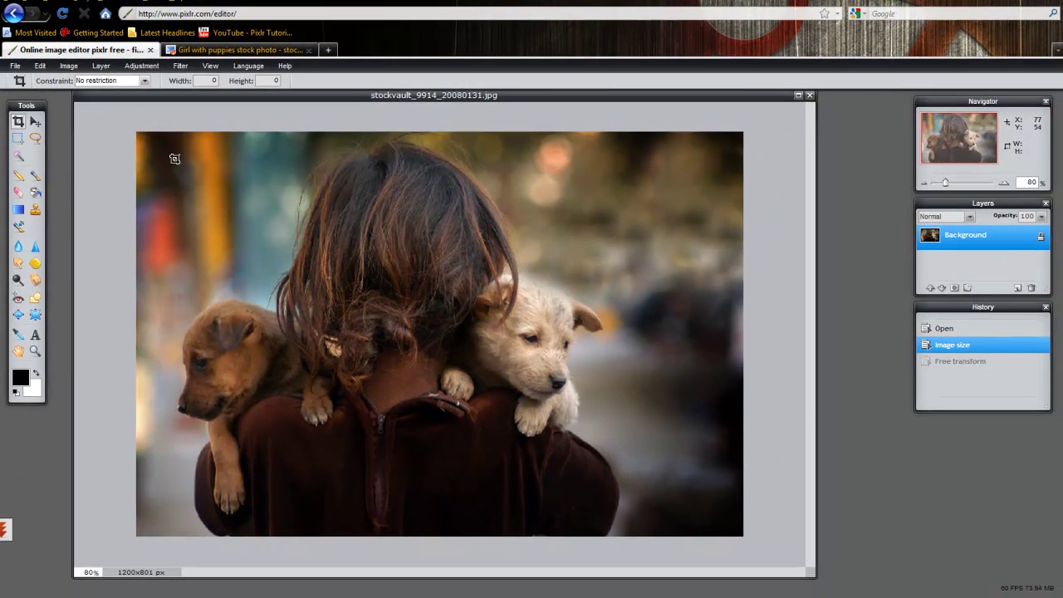
drag(175, 158, 615, 455)
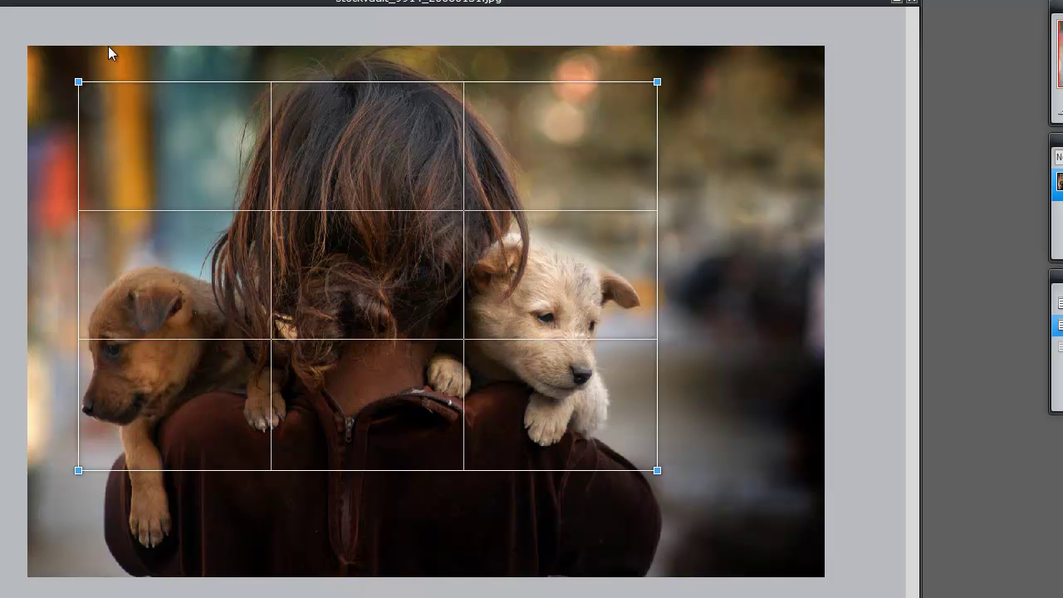
drag(78, 81, 382, 232)
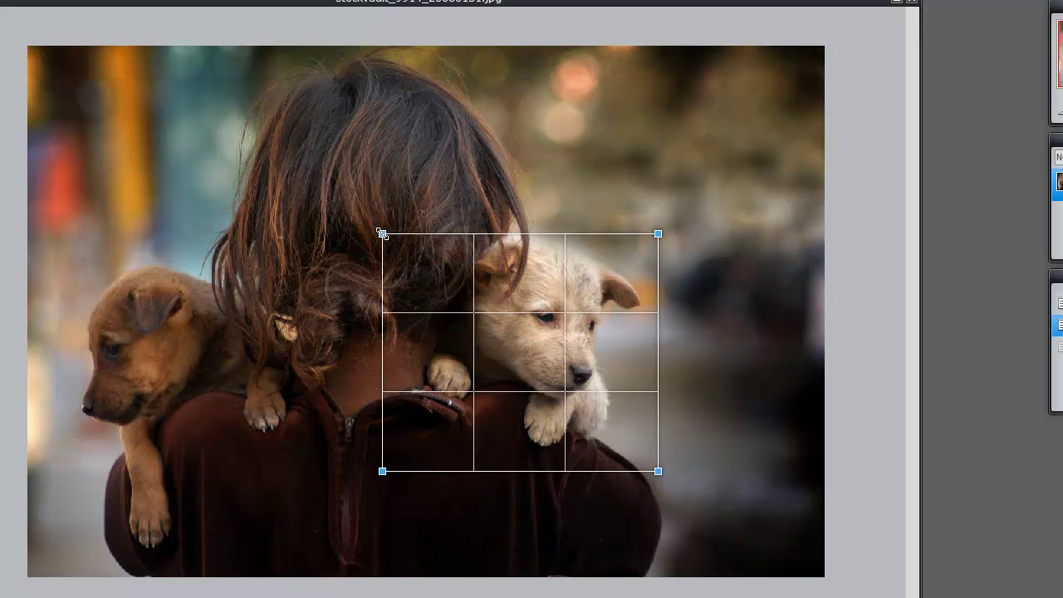
drag(564, 394, 587, 375)
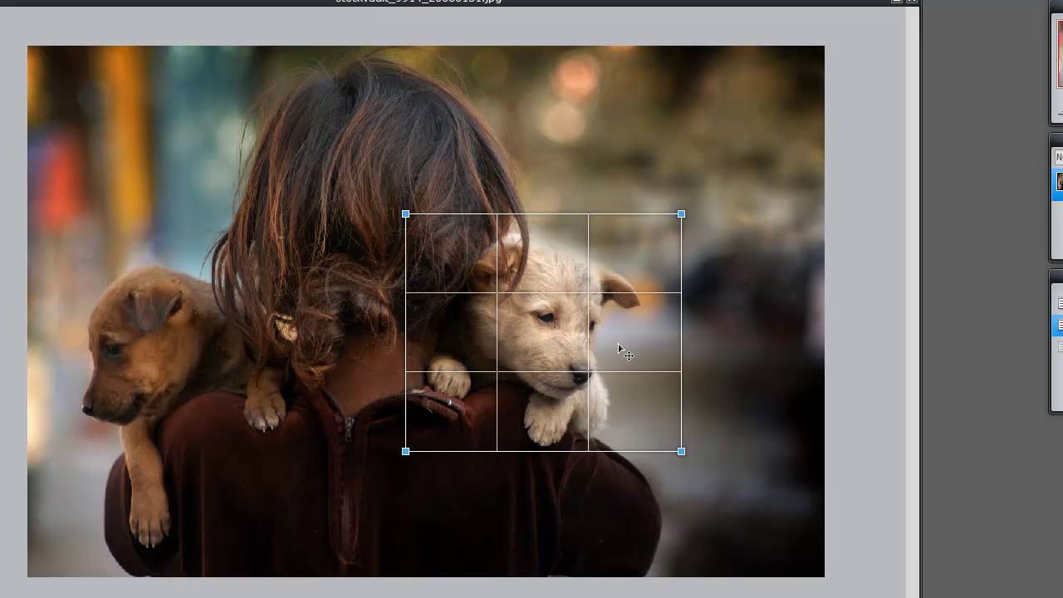
drag(621, 349, 555, 343)
mouse_move(614, 207)
mouse_down()
mouse_move(579, 240)
mouse_move(616, 213)
mouse_up()
drag(571, 247, 635, 252)
Step: Confirm the crop after one cancelled prompt, leaving a 420x351 image
click(60, 7)
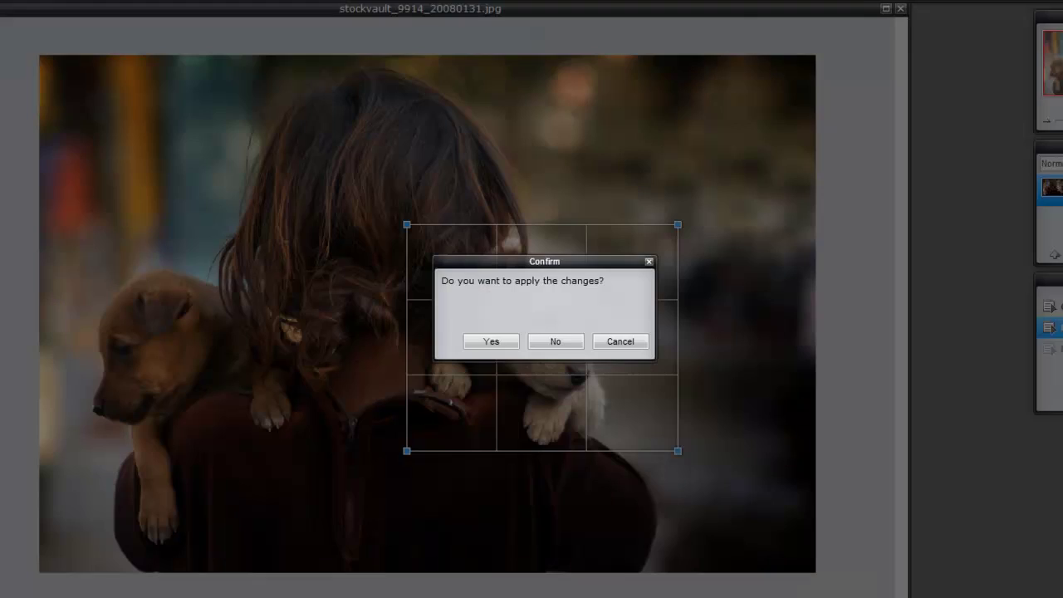
click(590, 355)
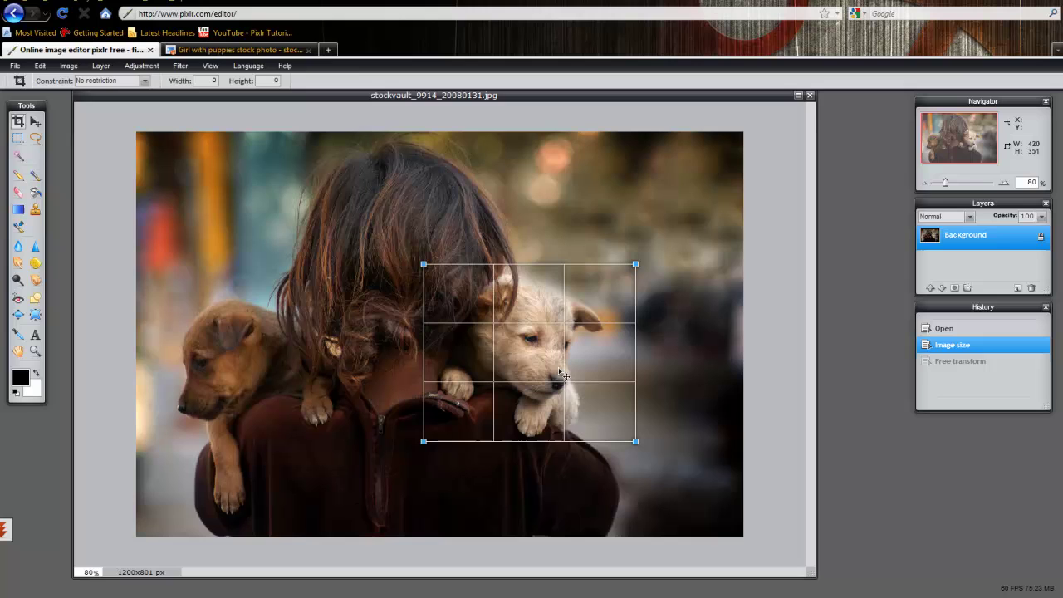
click(709, 352)
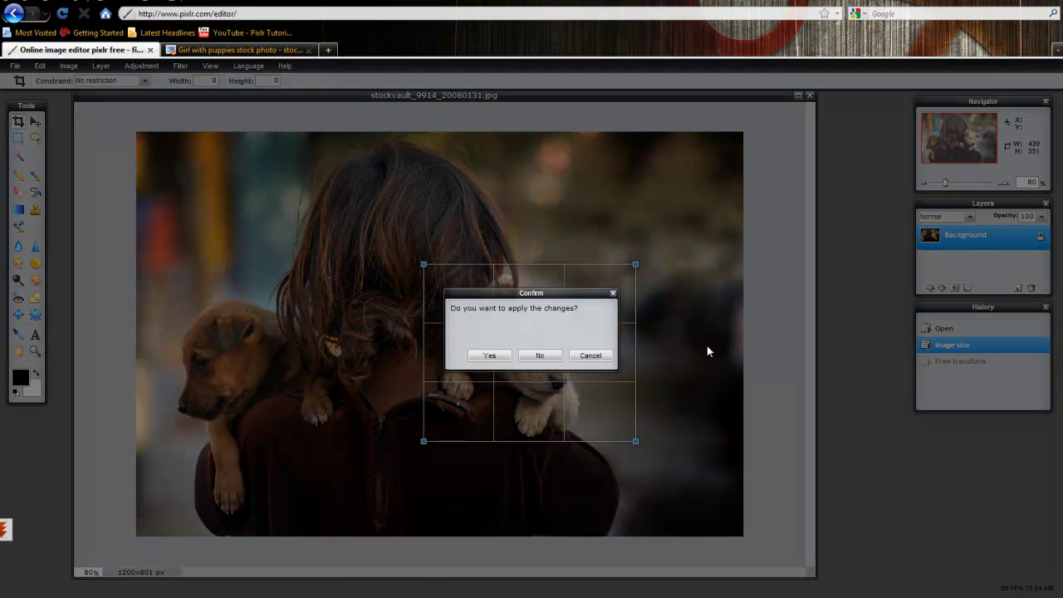
click(494, 356)
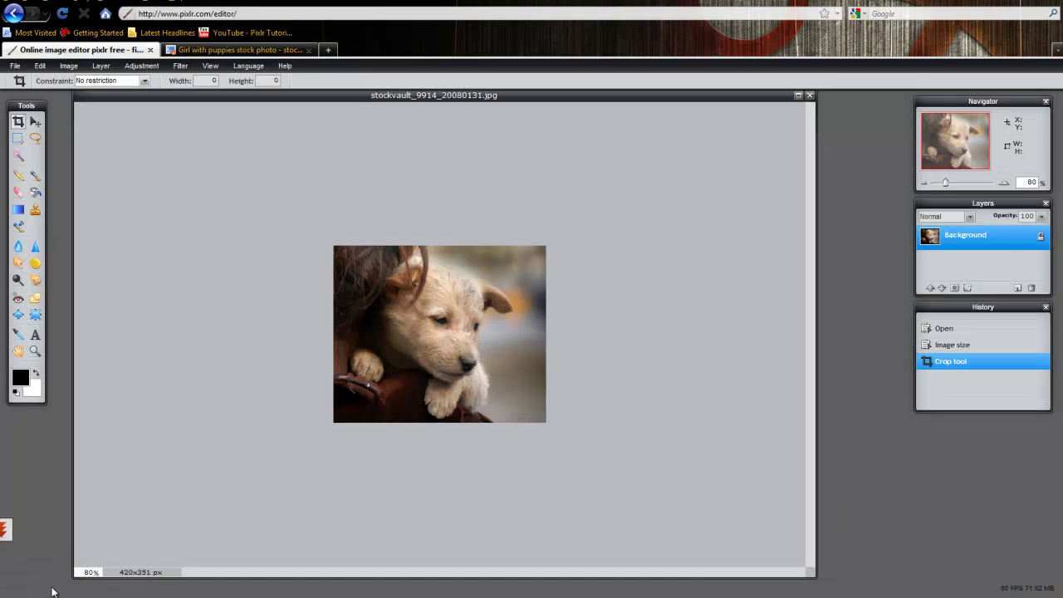
Step: Set the zoom to 10%, then to 100%
click(87, 571)
text(10)
key(Return)
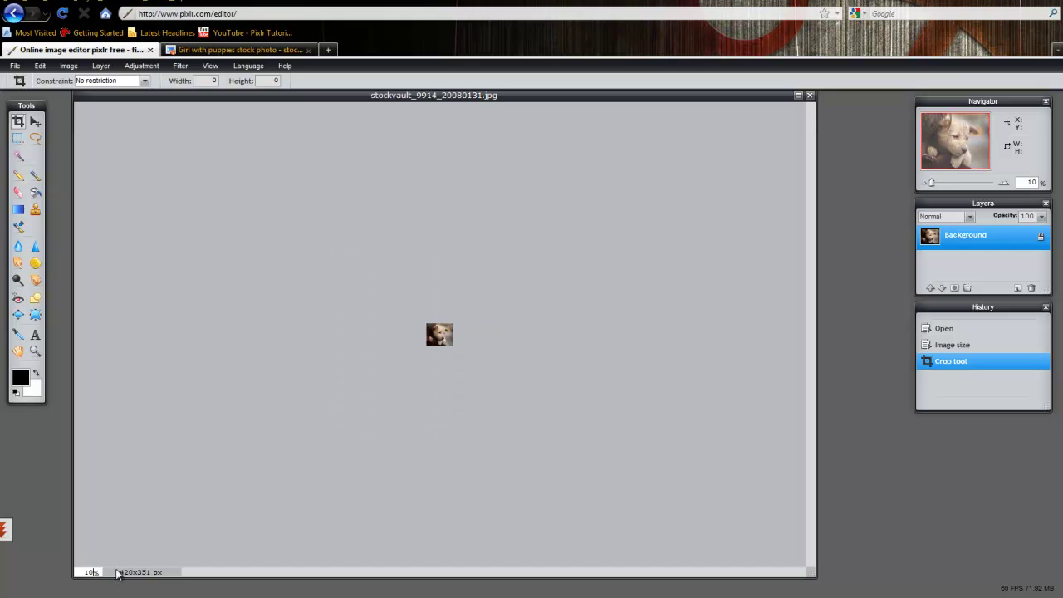
text(0)
key(Return)
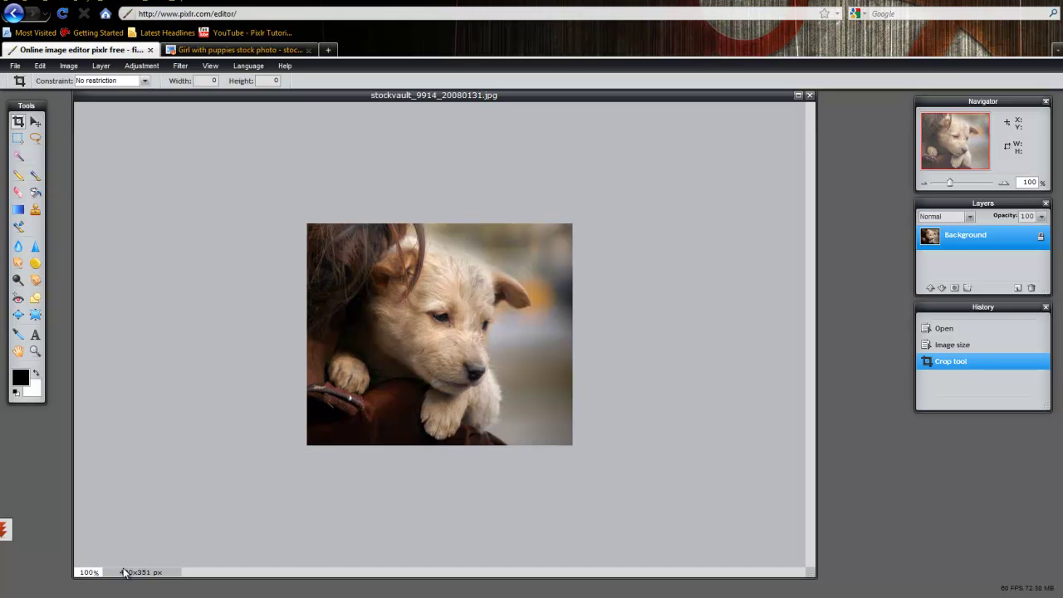
Step: Revert to the Open history state and view the original photo at 50% zoom
click(960, 331)
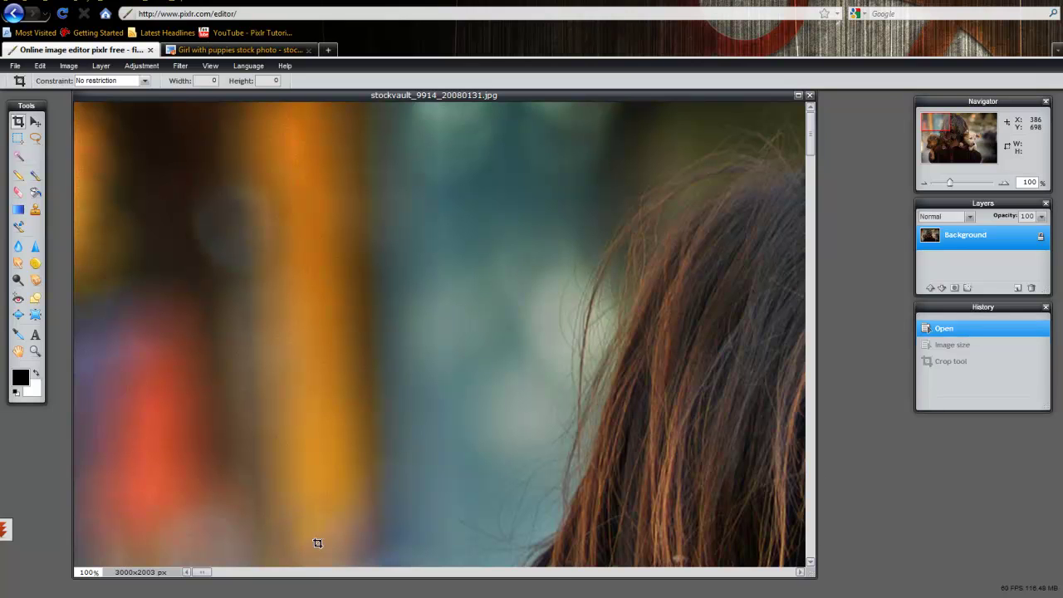
double_click(81, 572)
text(50)
key(Return)
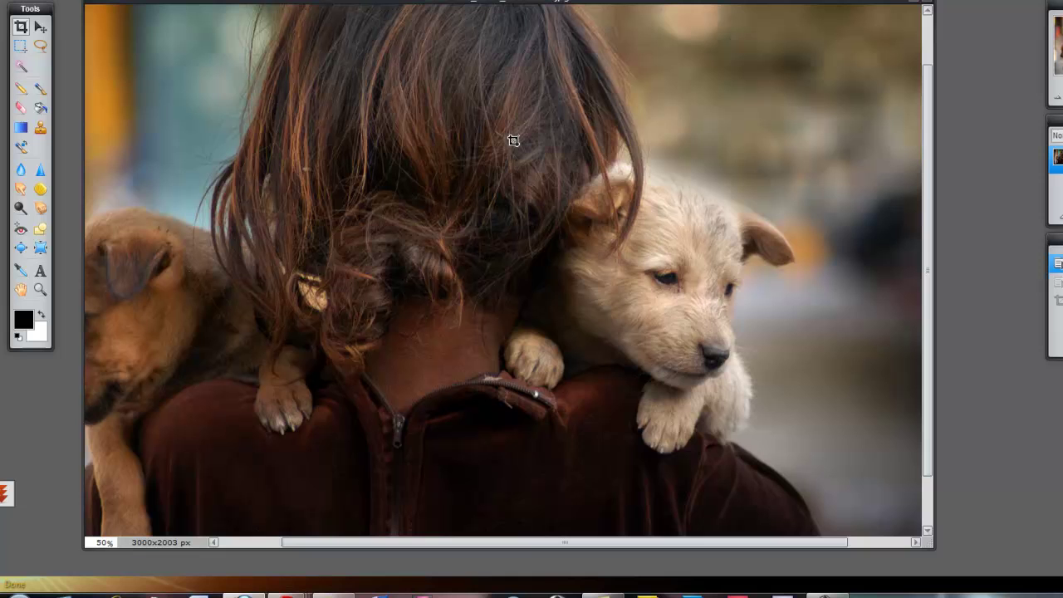
Step: Crop the original photo around the white puppy to 860x900, confirming with Yes
drag(495, 137, 805, 461)
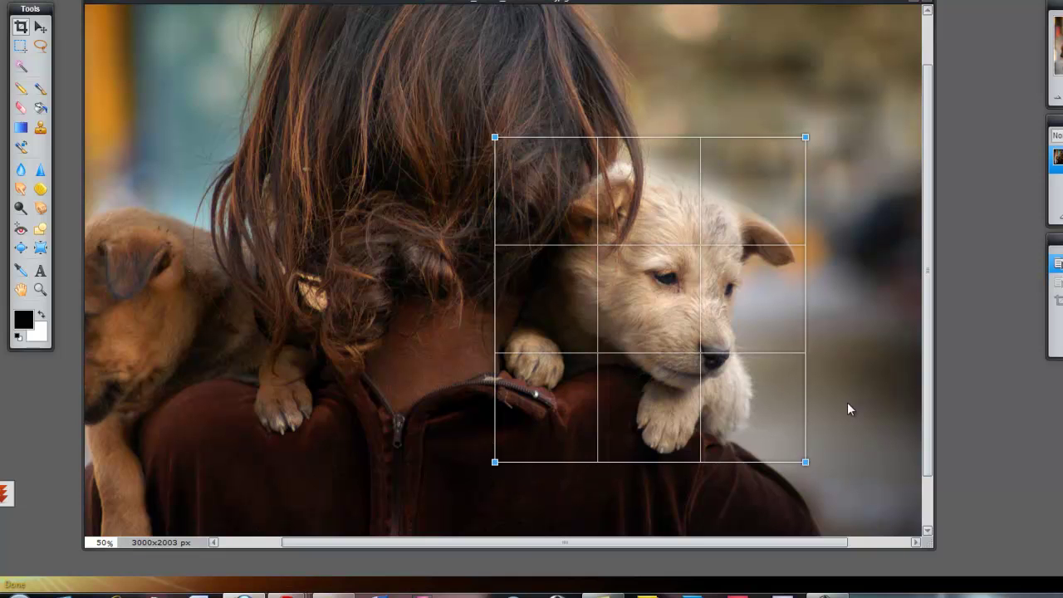
click(881, 345)
click(579, 296)
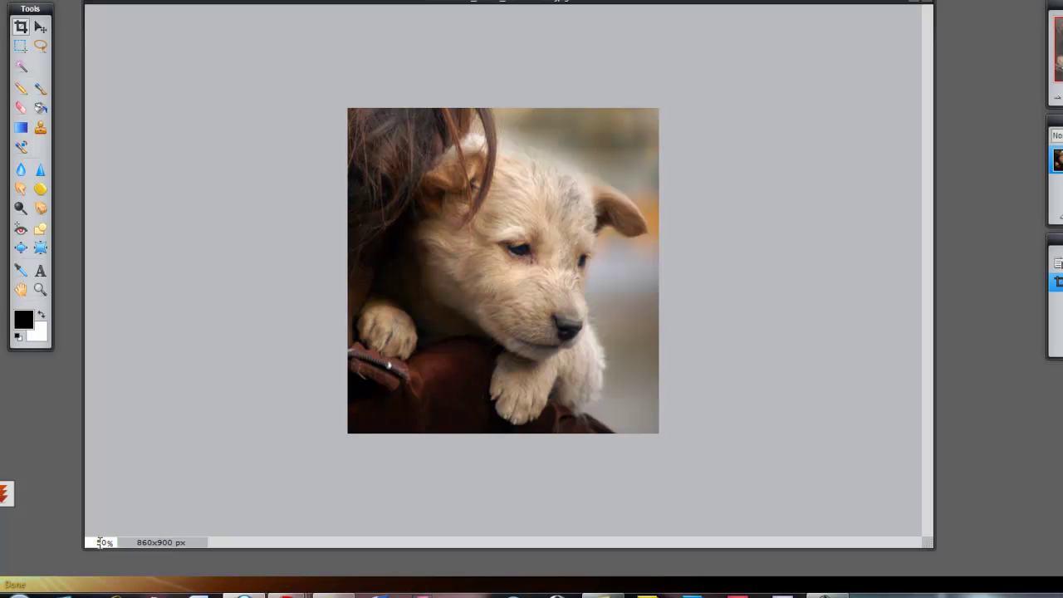
drag(94, 542, 114, 541)
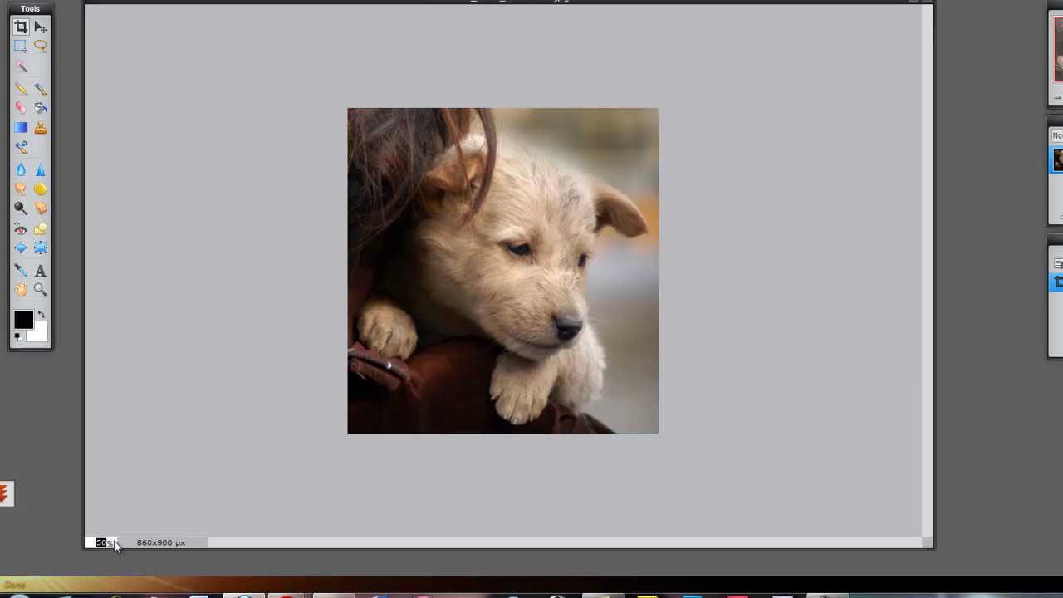